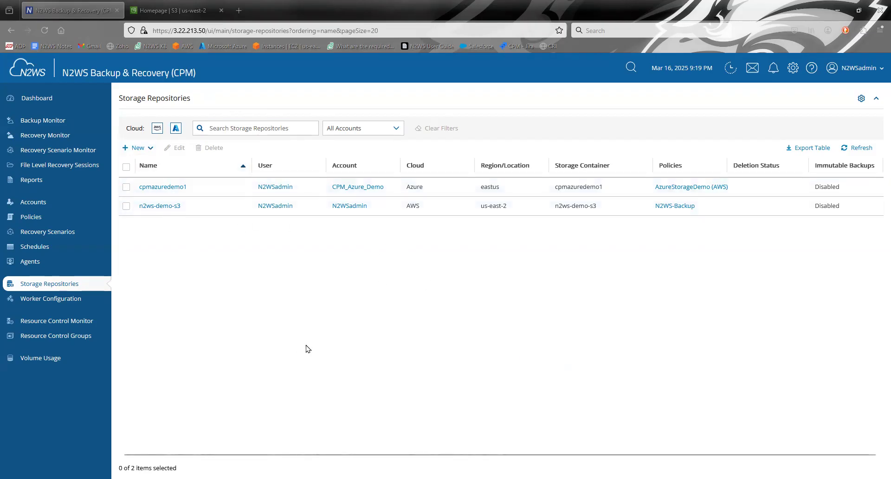
Step: Switch to the Amazon S3 console and start a new general purpose bucket named mike.n2ws.immutable.fffff
{"action": "left_click", "coordinate": [38, 287]}
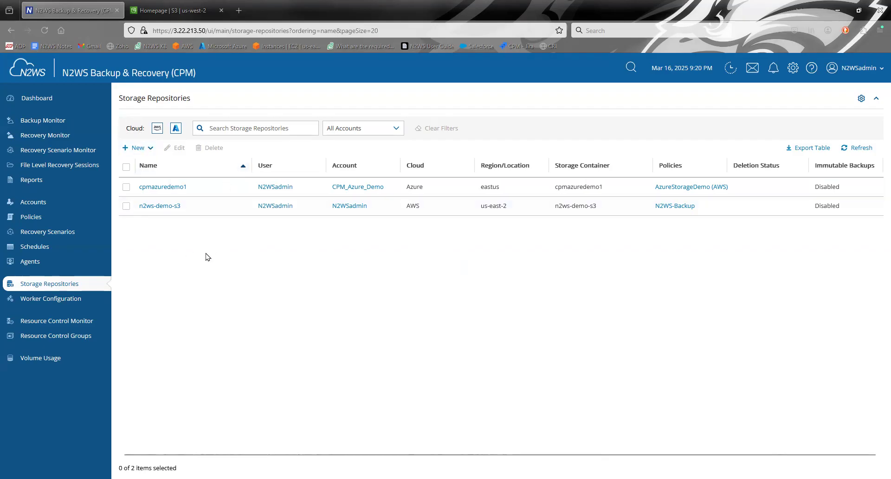
{"action": "left_click", "coordinate": [146, 4]}
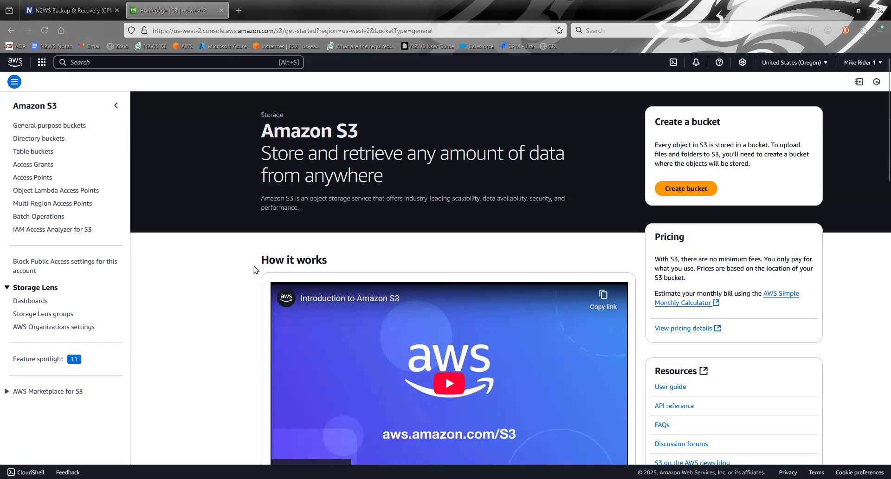
{"action": "left_click", "coordinate": [689, 191]}
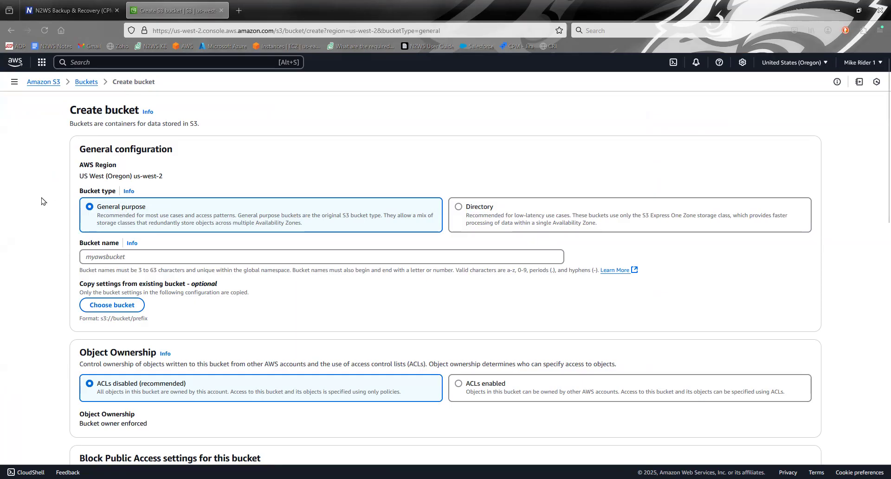
{"action": "left_click", "coordinate": [116, 256]}
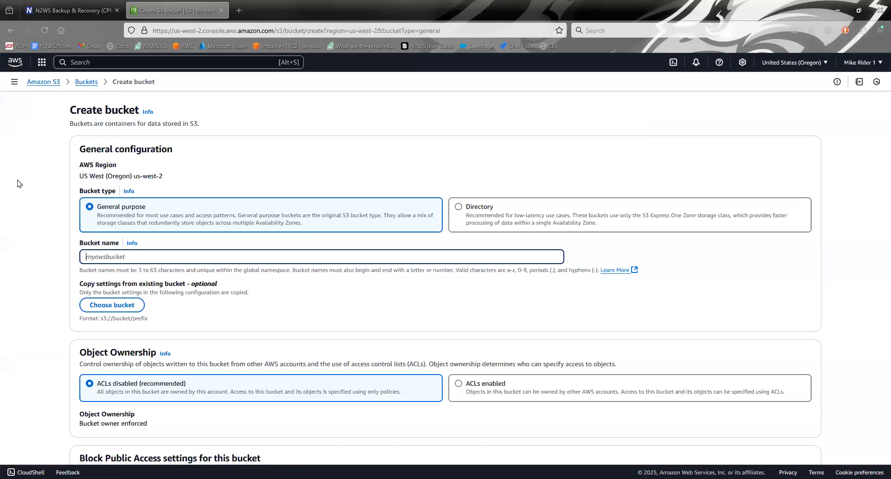
{"action": "type", "text": "mike.n2ws.immutable.fffff"}
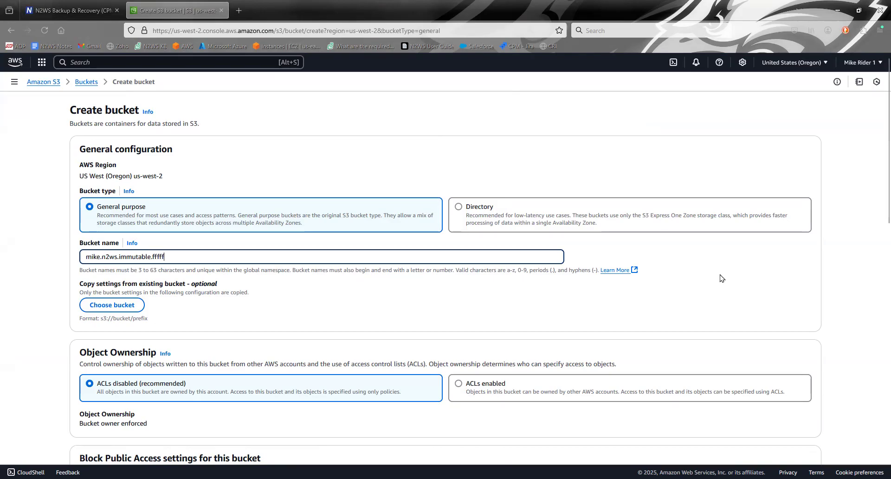
Step: Enable Object Lock in the advanced settings of the new bucket
{"action": "scroll", "coordinate": [696, 278], "scroll_direction": "down", "scroll_amount": 2}
{"action": "scroll", "coordinate": [344, 242], "scroll_direction": "down", "scroll_amount": 3}
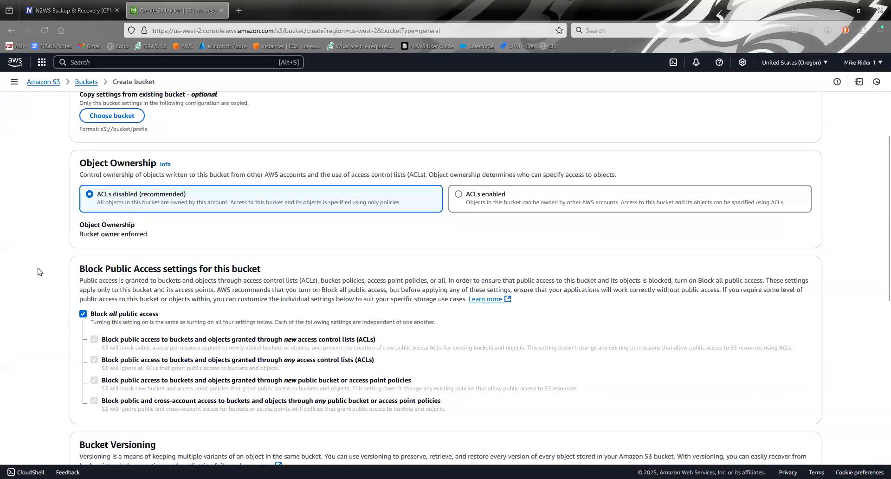
{"action": "scroll", "coordinate": [38, 272], "scroll_direction": "down", "scroll_amount": 3}
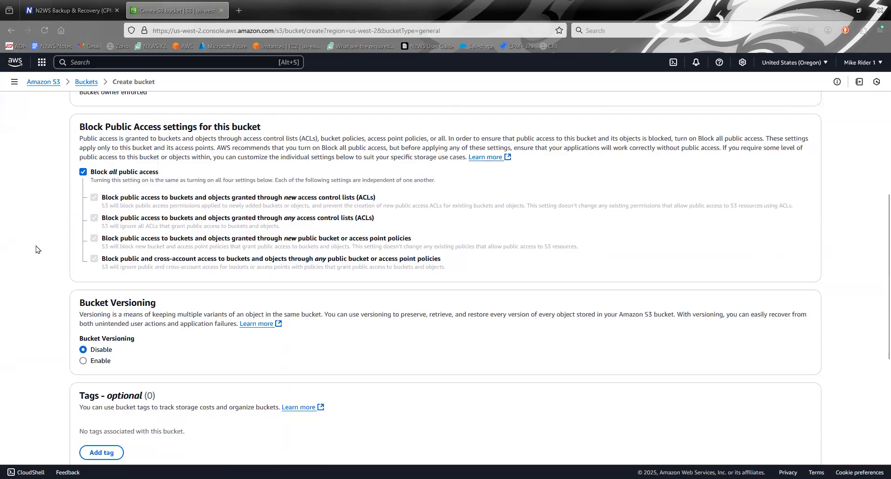
{"action": "scroll", "coordinate": [38, 250], "scroll_direction": "down", "scroll_amount": 2}
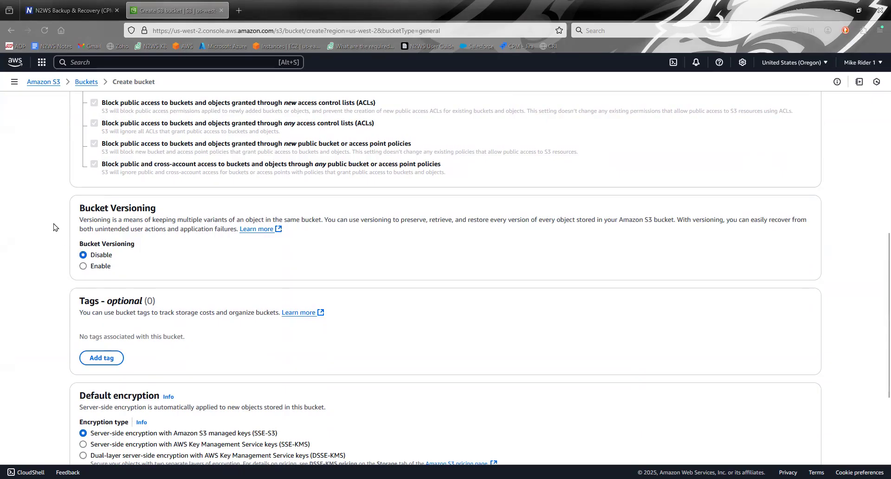
{"action": "scroll", "coordinate": [52, 227], "scroll_direction": "down", "scroll_amount": 3}
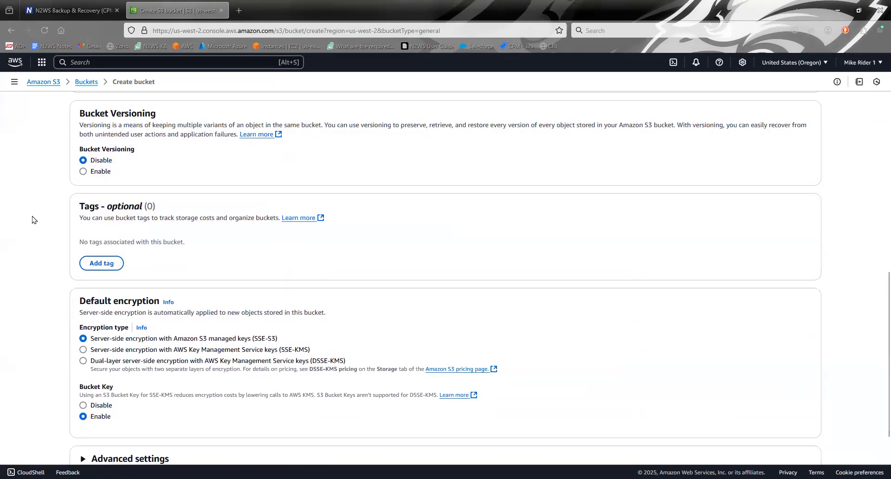
{"action": "scroll", "coordinate": [26, 187], "scroll_direction": "down", "scroll_amount": 3}
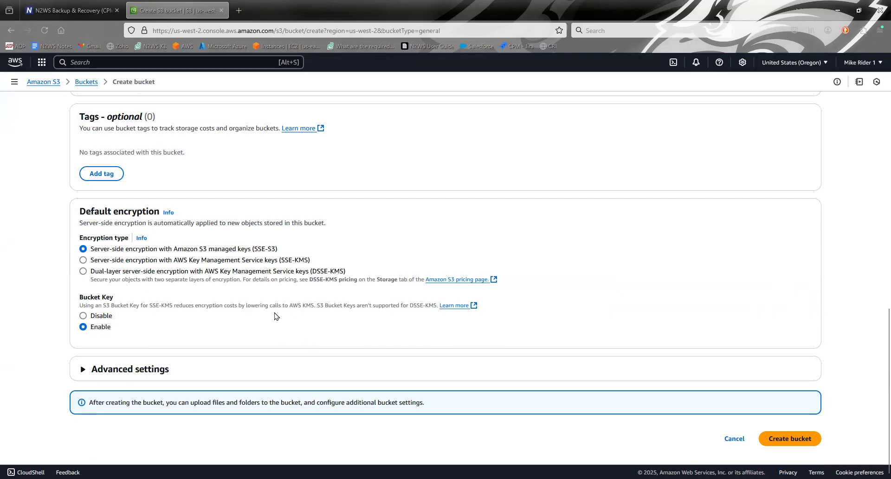
{"action": "left_click", "coordinate": [76, 371]}
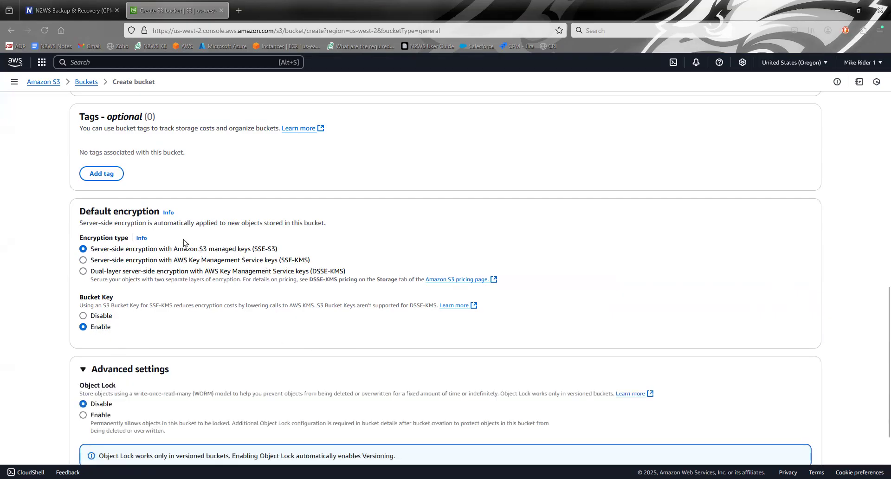
{"action": "scroll", "coordinate": [184, 242], "scroll_direction": "down", "scroll_amount": 4}
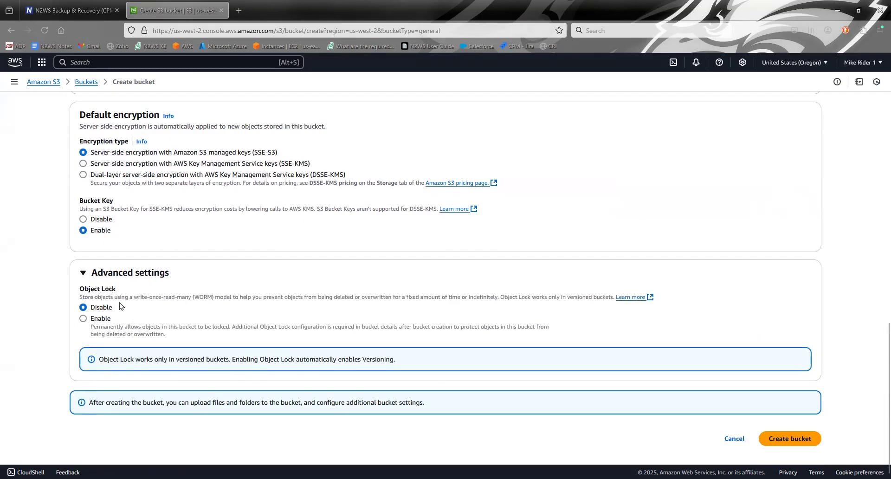
{"action": "left_click", "coordinate": [83, 319]}
{"action": "scroll", "coordinate": [32, 287], "scroll_direction": "down", "scroll_amount": 1}
{"action": "scroll", "coordinate": [35, 286], "scroll_direction": "down", "scroll_amount": 1}
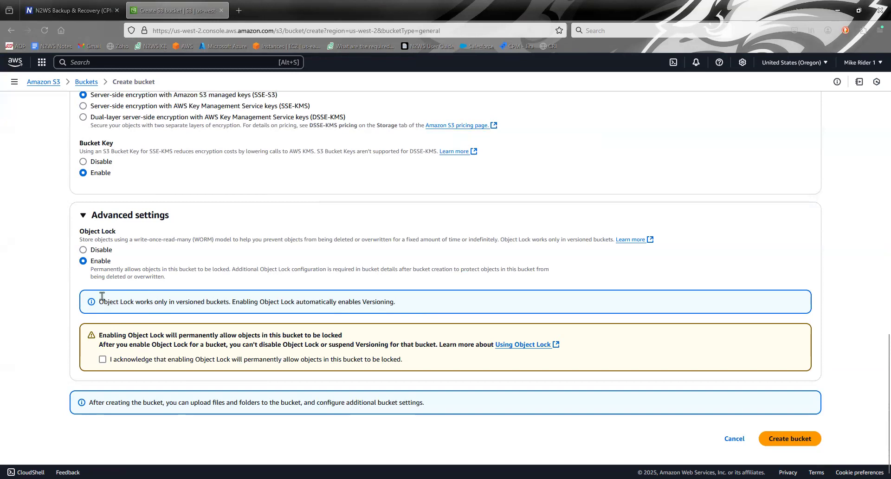
Step: Acknowledge that enabling Object Lock permanently allows objects in the bucket to be locked, and create the bucket
{"action": "scroll", "coordinate": [23, 295], "scroll_direction": "up", "scroll_amount": 20}
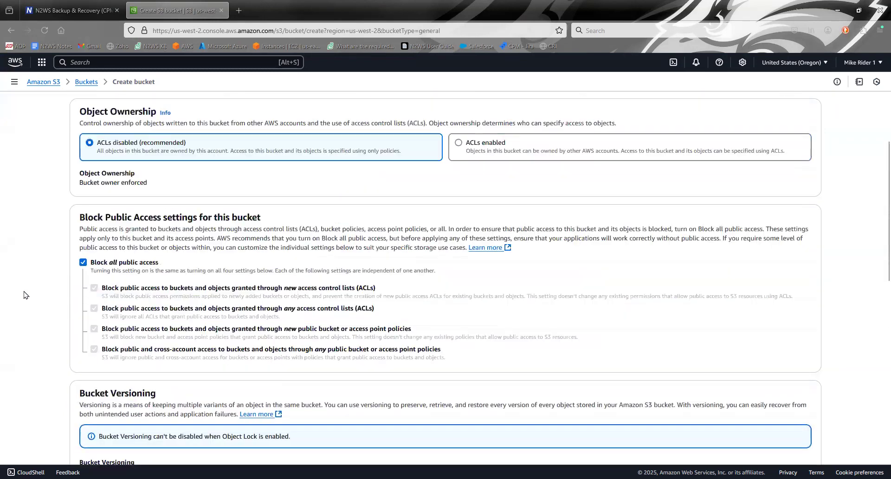
{"action": "scroll", "coordinate": [26, 295], "scroll_direction": "down", "scroll_amount": 8}
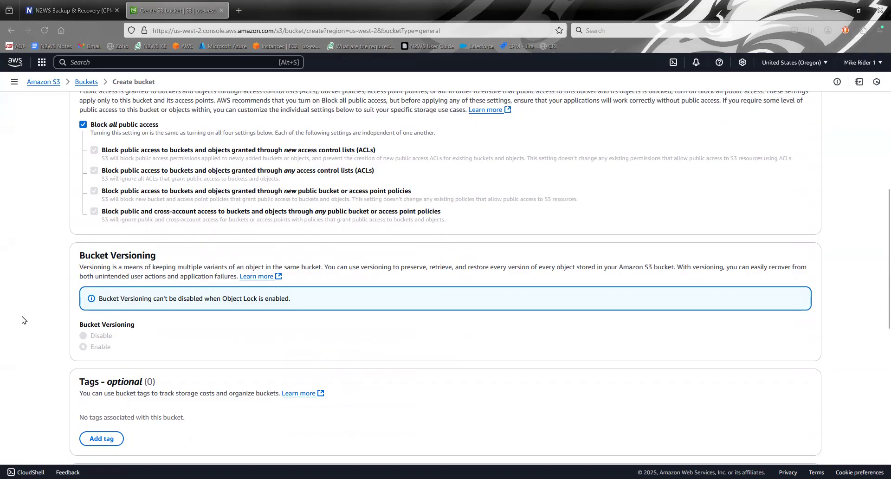
{"action": "scroll", "coordinate": [22, 319], "scroll_direction": "down", "scroll_amount": 9}
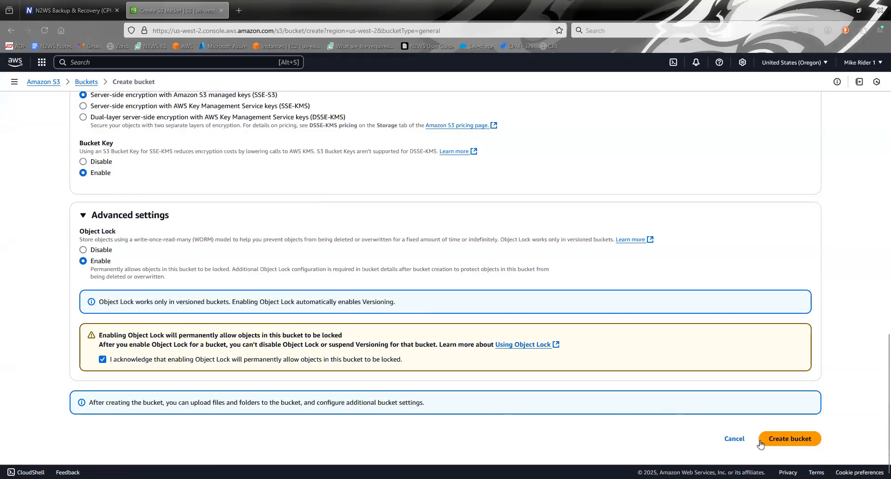
{"action": "left_click", "coordinate": [781, 440]}
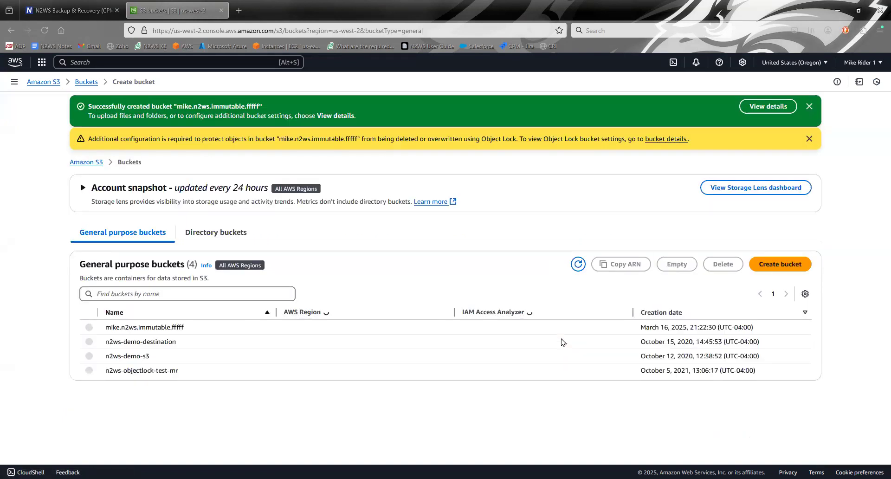
Step: Open the newly created bucket and go to the Object Lock section of its properties
{"action": "left_click_drag", "start_coordinate": [92, 139], "coordinate": [373, 166]}
{"action": "left_click", "coordinate": [375, 166]}
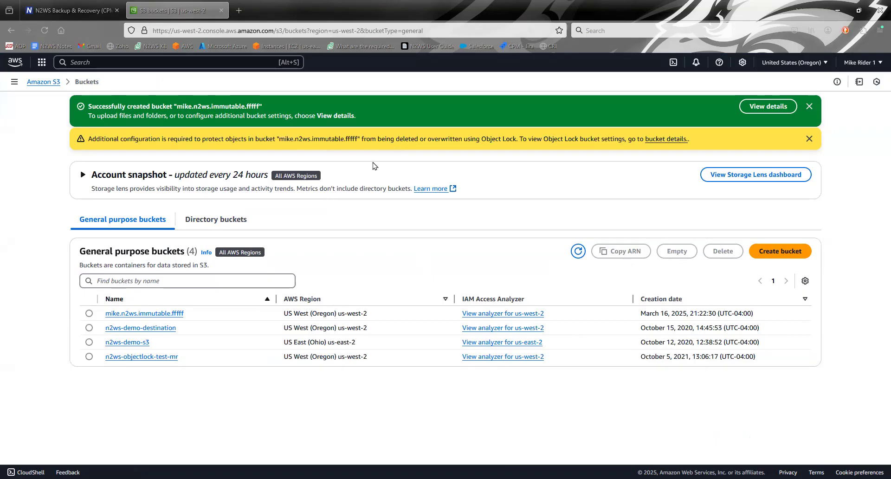
{"action": "left_click", "coordinate": [138, 315]}
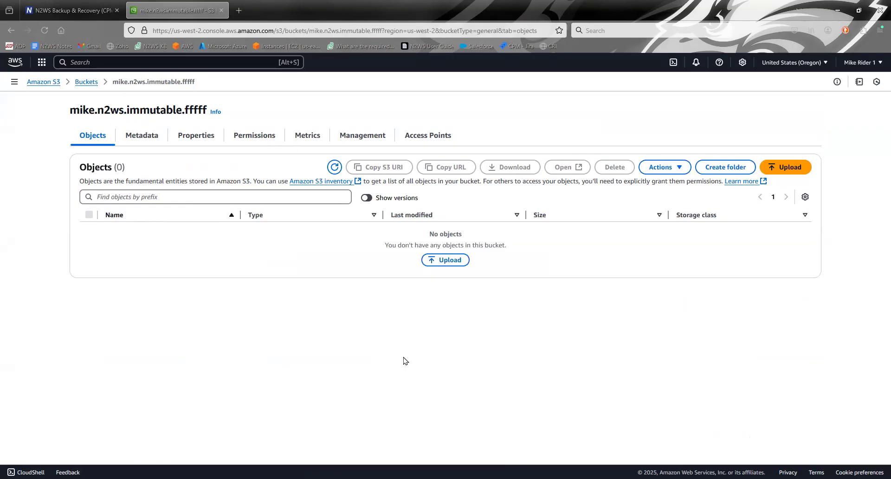
{"action": "left_click", "coordinate": [193, 138]}
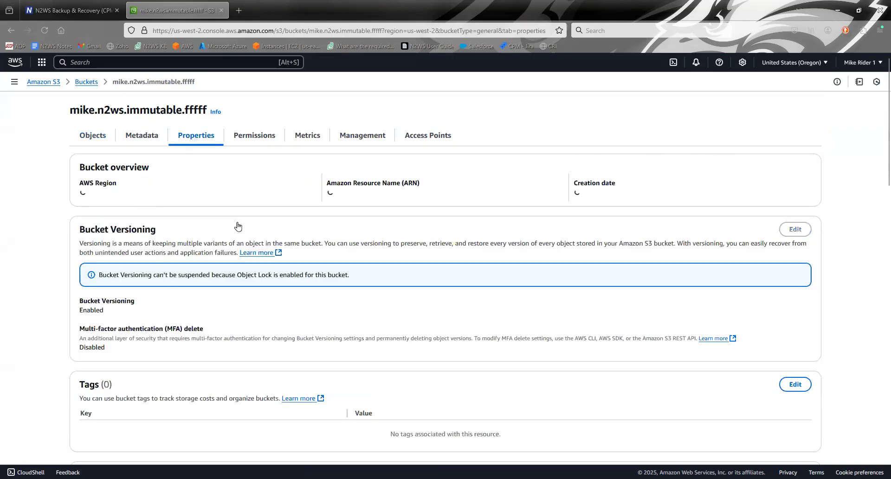
{"action": "scroll", "coordinate": [20, 235], "scroll_direction": "down", "scroll_amount": 2}
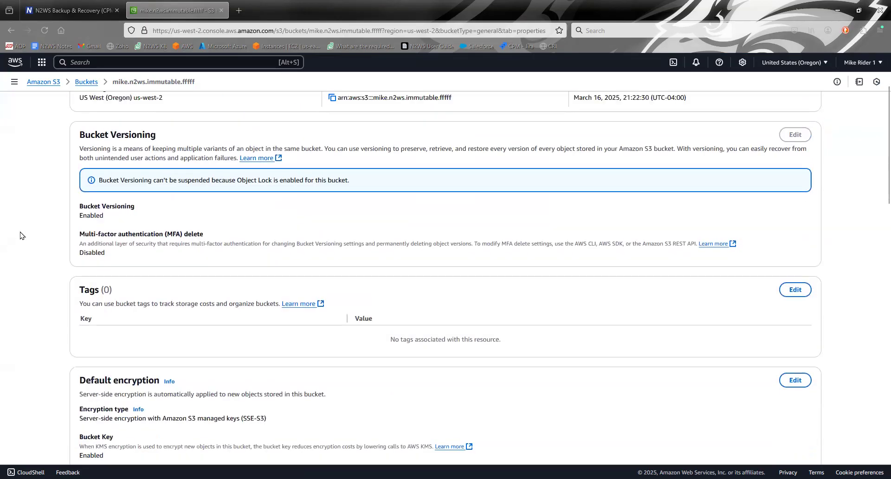
{"action": "scroll", "coordinate": [20, 235], "scroll_direction": "down", "scroll_amount": 6}
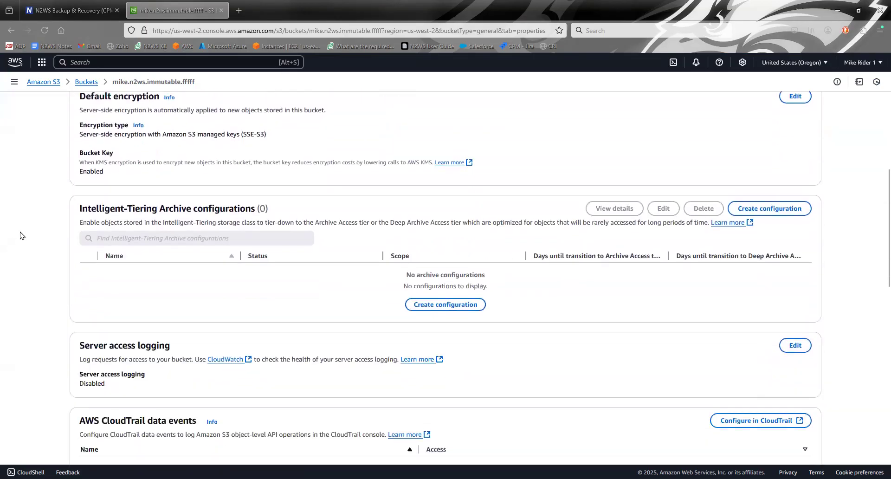
{"action": "scroll", "coordinate": [20, 235], "scroll_direction": "down", "scroll_amount": 1}
{"action": "scroll", "coordinate": [20, 235], "scroll_direction": "down", "scroll_amount": 10}
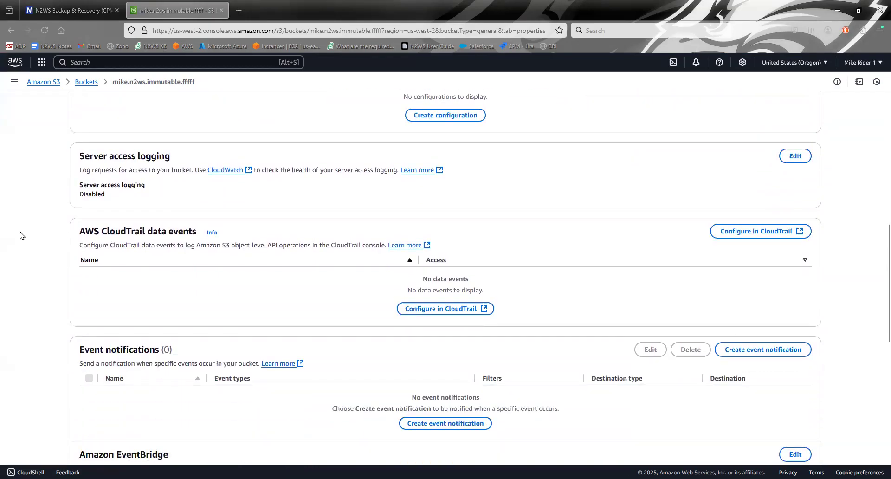
{"action": "scroll", "coordinate": [20, 235], "scroll_direction": "down", "scroll_amount": 1}
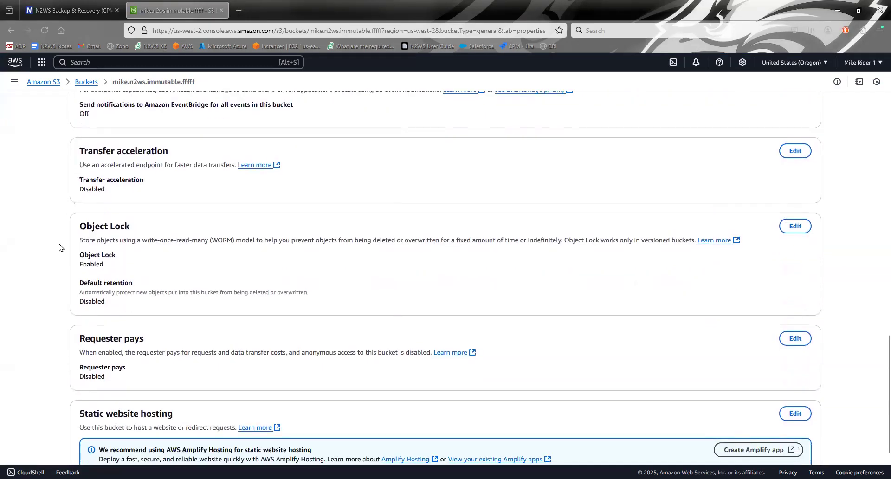
Step: Edit the bucket's Object Lock to enable default retention with a period of 30 days
{"action": "left_click_drag", "start_coordinate": [81, 282], "coordinate": [138, 283]}
{"action": "left_click", "coordinate": [157, 280]}
{"action": "left_click", "coordinate": [794, 226]}
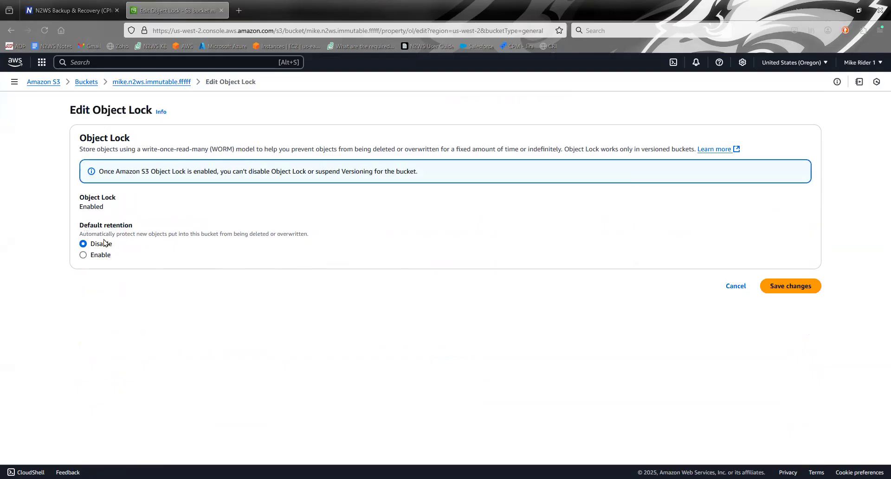
{"action": "left_click", "coordinate": [83, 255]}
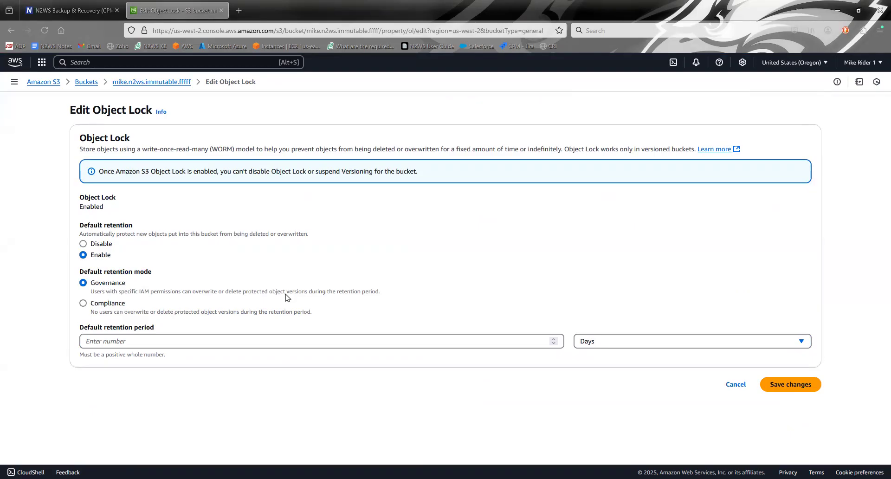
{"action": "left_click", "coordinate": [142, 343]}
{"action": "type", "text": "30"}
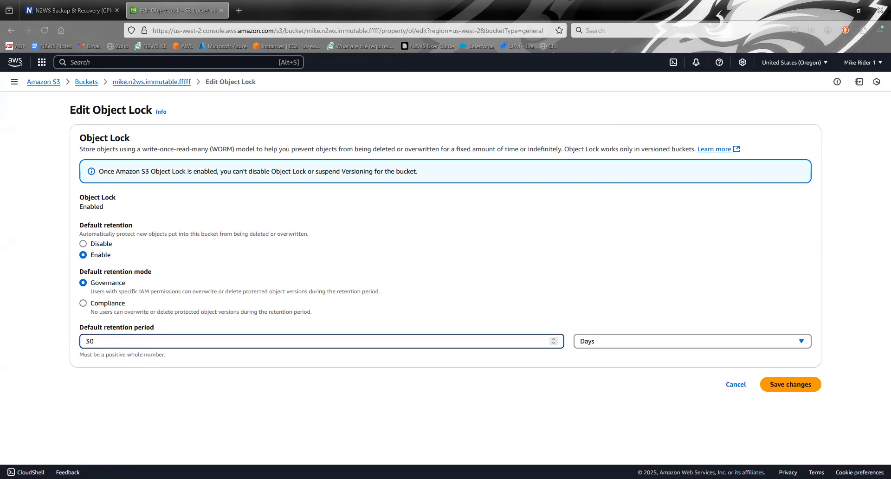
{"action": "left_click", "coordinate": [462, 414]}
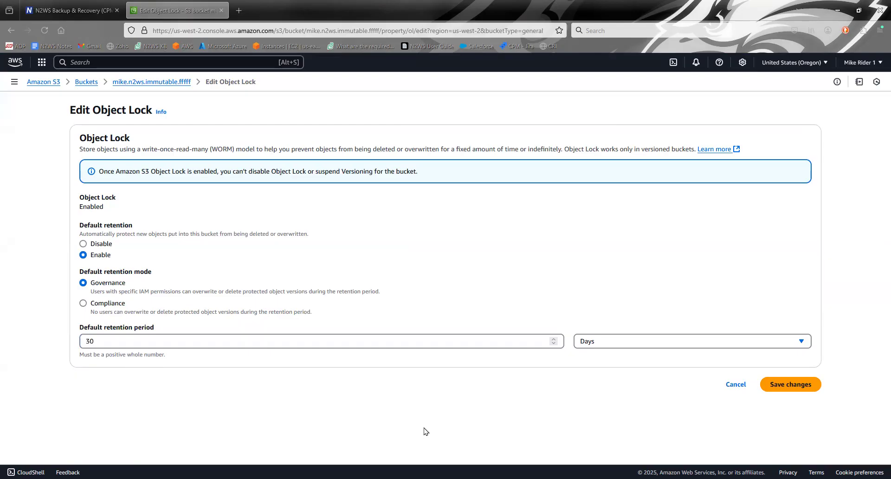
Step: Try the Compliance mode for the bucket's default retention
{"action": "left_click", "coordinate": [603, 341]}
{"action": "left_click", "coordinate": [593, 304]}
{"action": "left_click", "coordinate": [83, 304]}
{"action": "double_click", "coordinate": [109, 343]}
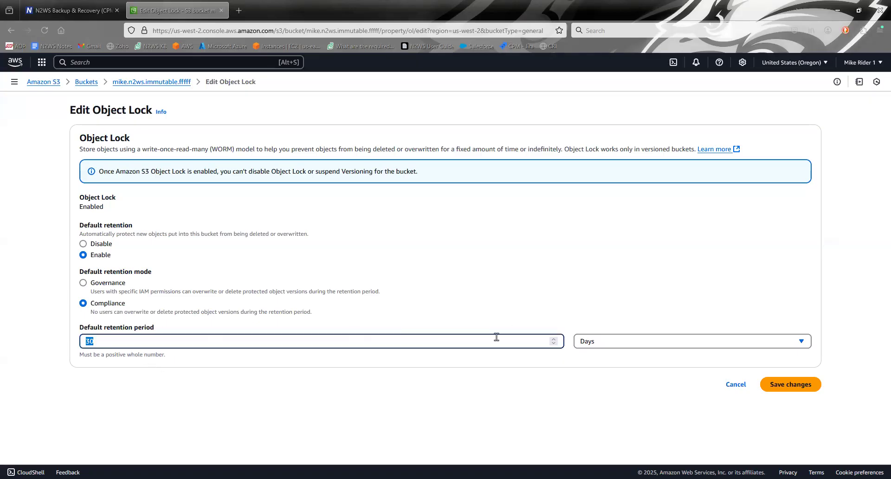
{"action": "left_click", "coordinate": [400, 390]}
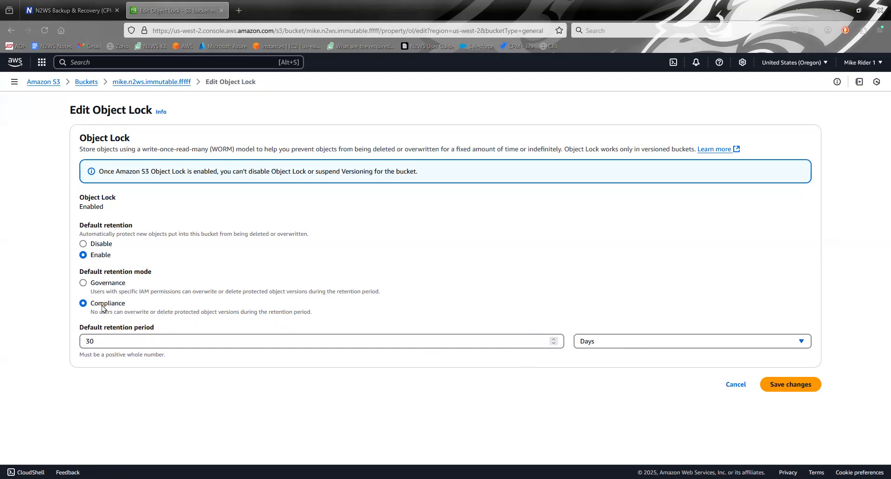
Step: Set the default retention mode to Governance and save the Object Lock changes
{"action": "left_click", "coordinate": [83, 283]}
{"action": "left_click", "coordinate": [760, 382]}
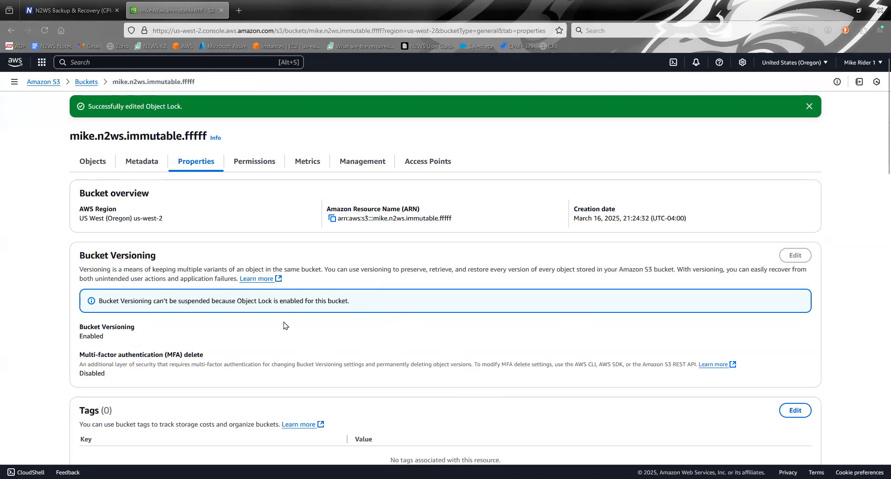
Step: Switch to N2WS Backup & Recovery and start a new AWS S3 repository named S3_Immutable_legalhold using the newly created bucket
{"action": "left_click", "coordinate": [90, 6]}
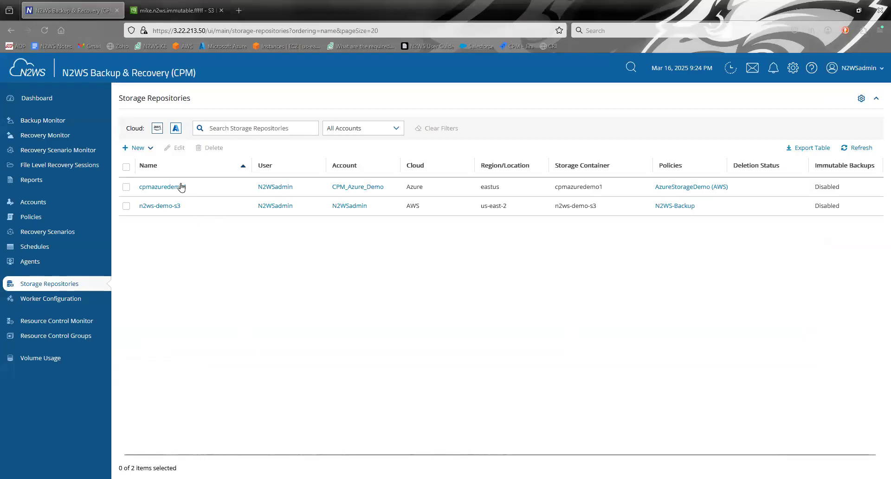
{"action": "left_click", "coordinate": [134, 148]}
{"action": "left_click", "coordinate": [141, 163]}
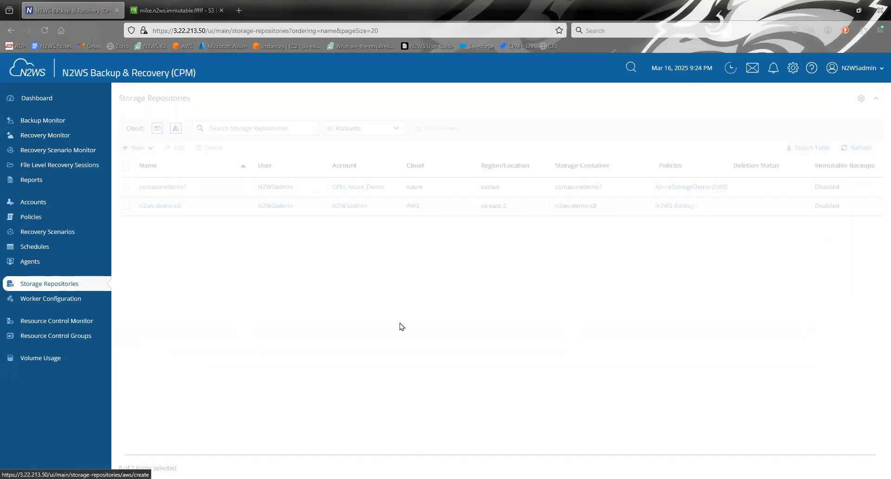
{"action": "left_click", "coordinate": [292, 139]}
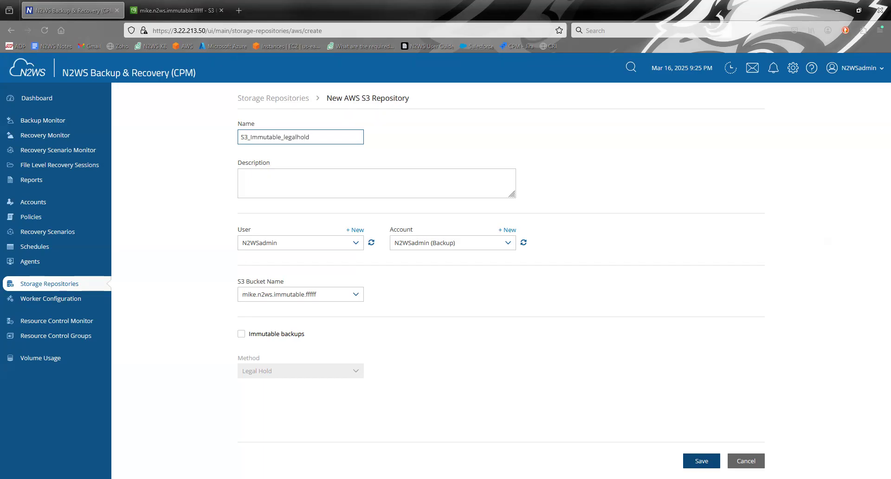
{"action": "left_click", "coordinate": [272, 298]}
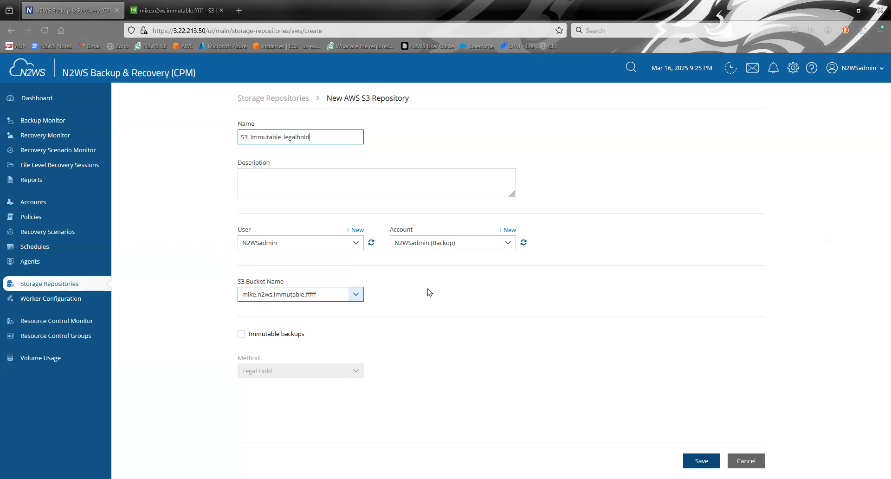
Step: Confirm the newly created immutable bucket as the repository's S3 bucket and enable immutable backups
{"action": "left_click", "coordinate": [477, 299]}
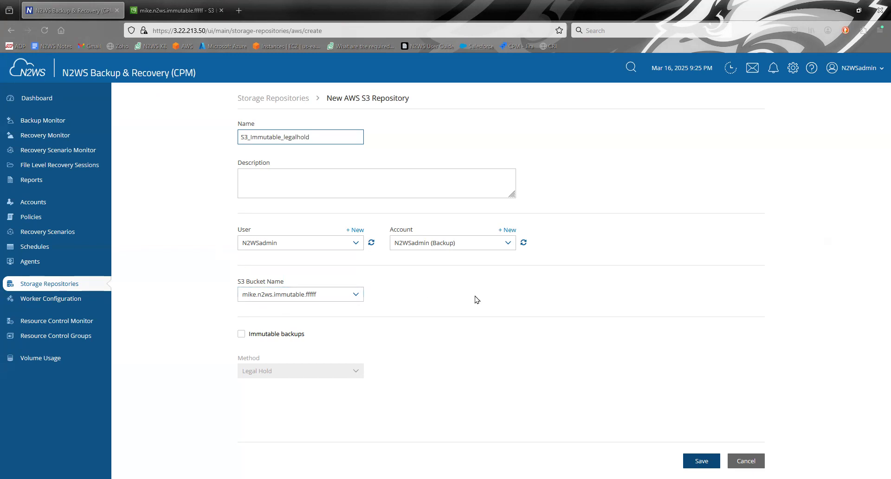
{"action": "left_click", "coordinate": [355, 295]}
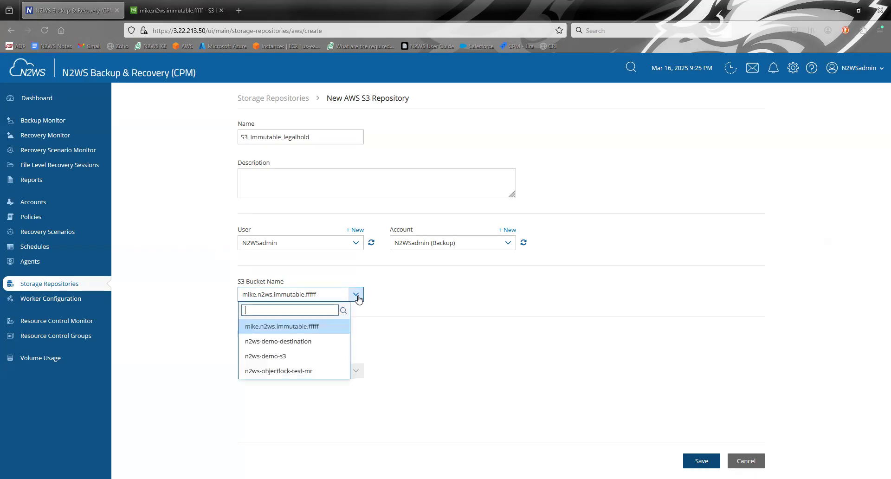
{"action": "left_click", "coordinate": [275, 328]}
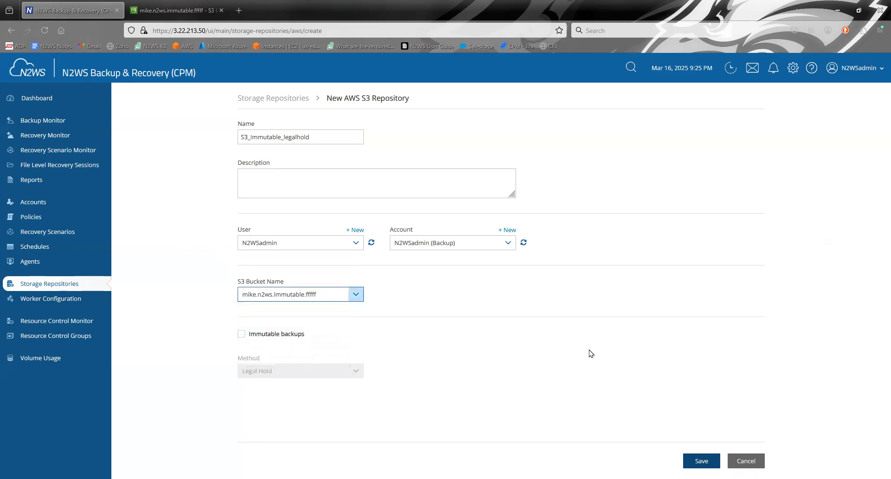
{"action": "left_click", "coordinate": [242, 334]}
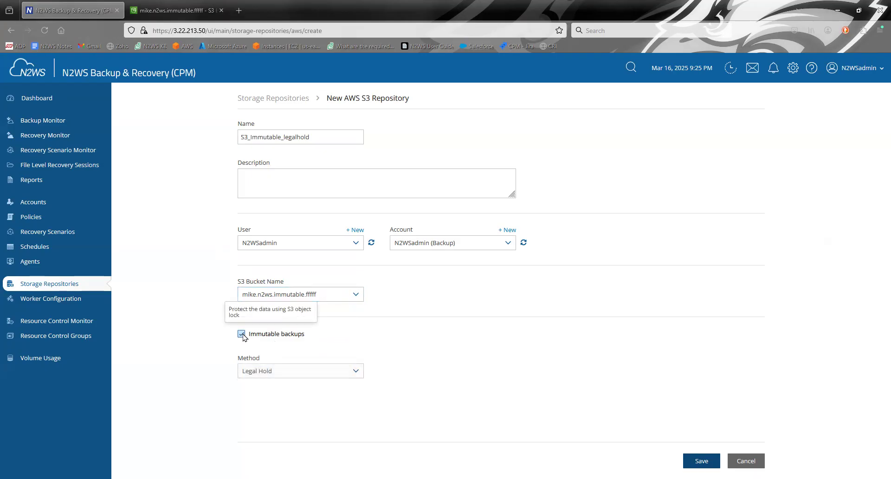
Step: Set the repository's immutability method to Legal Hold after trying Compliance Lock, and save the repository
{"action": "left_click", "coordinate": [288, 369]}
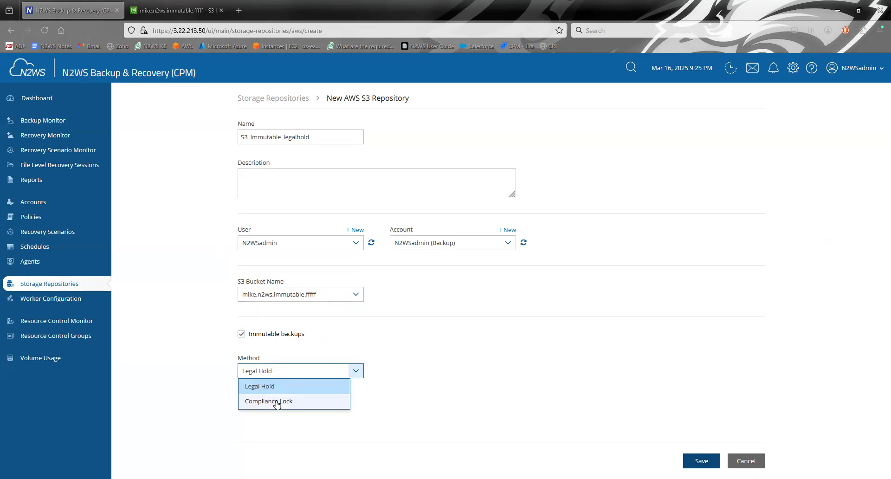
{"action": "left_click", "coordinate": [277, 402]}
{"action": "left_click", "coordinate": [285, 372]}
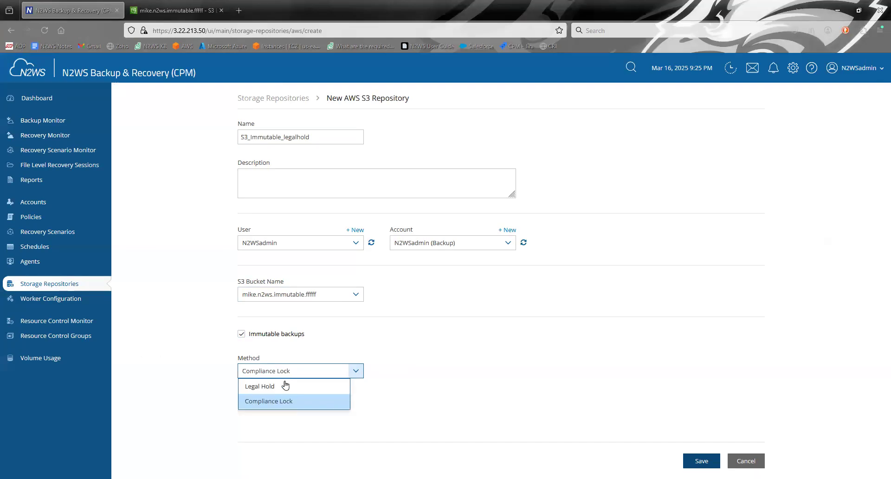
{"action": "left_click", "coordinate": [279, 388]}
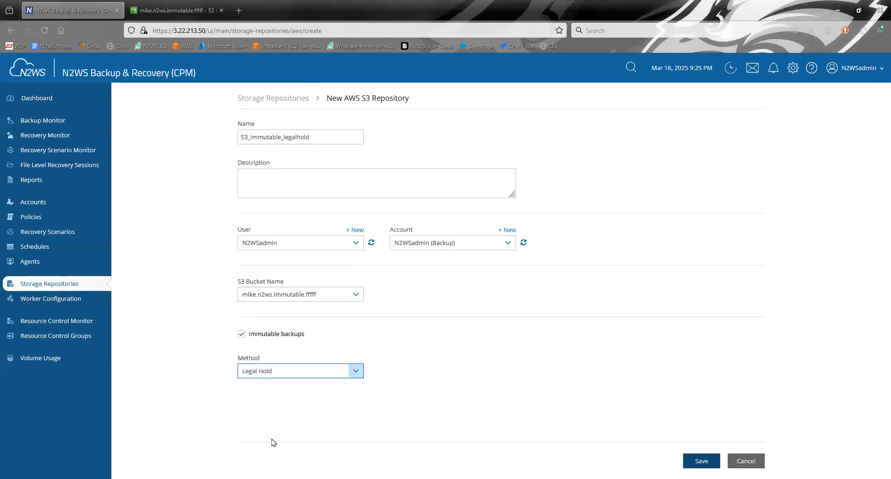
{"action": "left_click", "coordinate": [708, 461]}
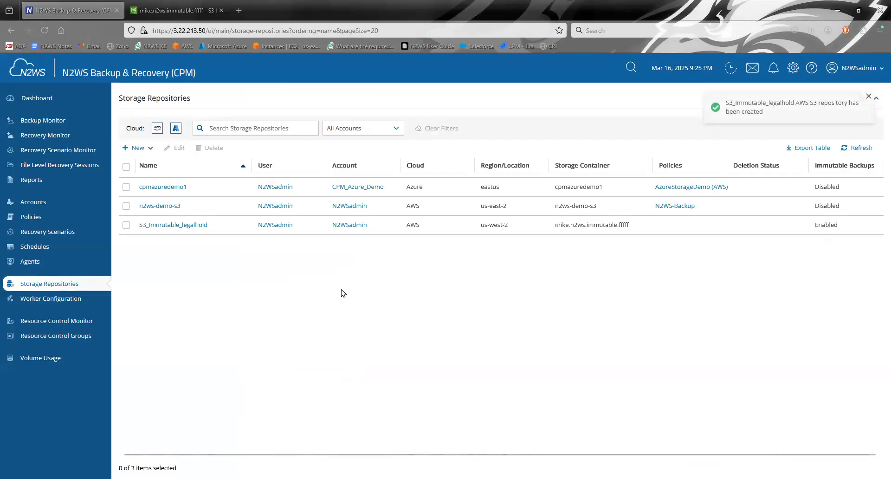
Step: Start a new AWS policy and enable the use of a storage repository in its lifecycle management
{"action": "left_click", "coordinate": [57, 220]}
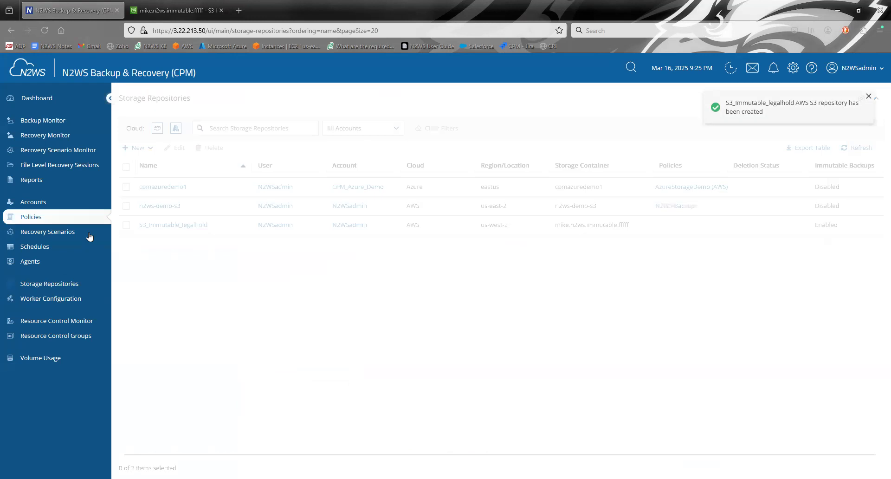
{"action": "left_click", "coordinate": [140, 148]}
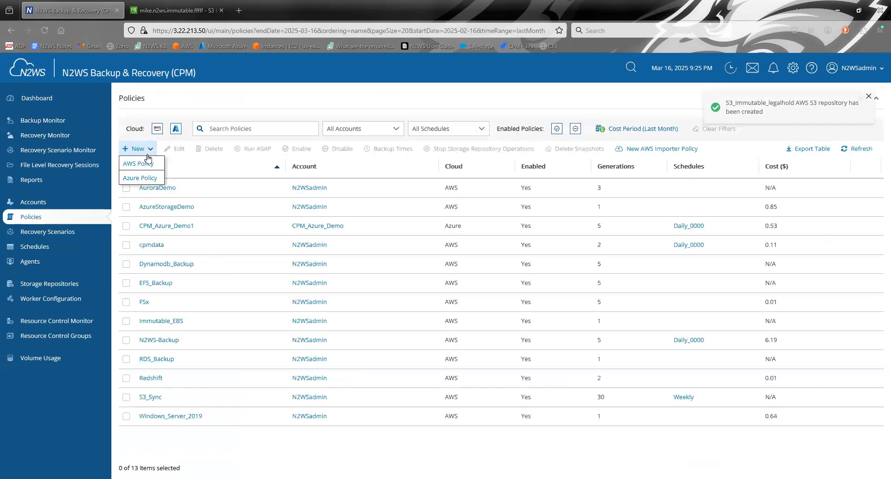
{"action": "left_click", "coordinate": [132, 160]}
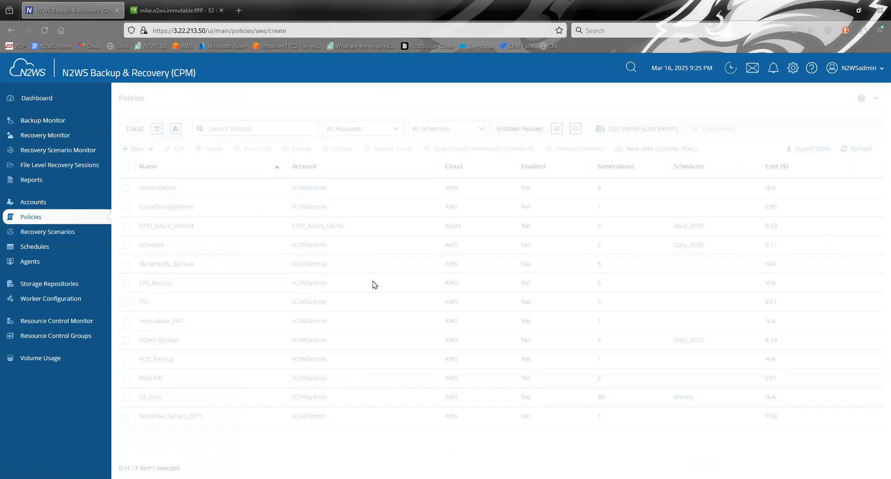
{"action": "left_click", "coordinate": [430, 128]}
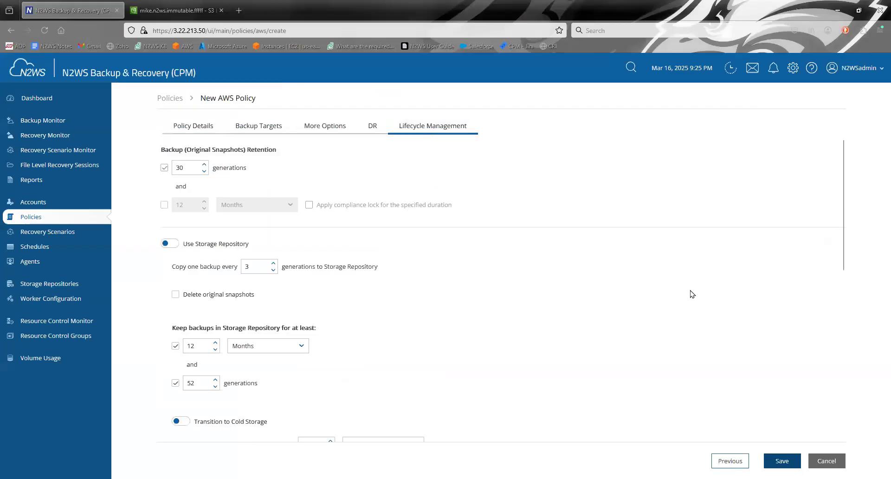
{"action": "scroll", "coordinate": [481, 278], "scroll_direction": "down", "scroll_amount": 8}
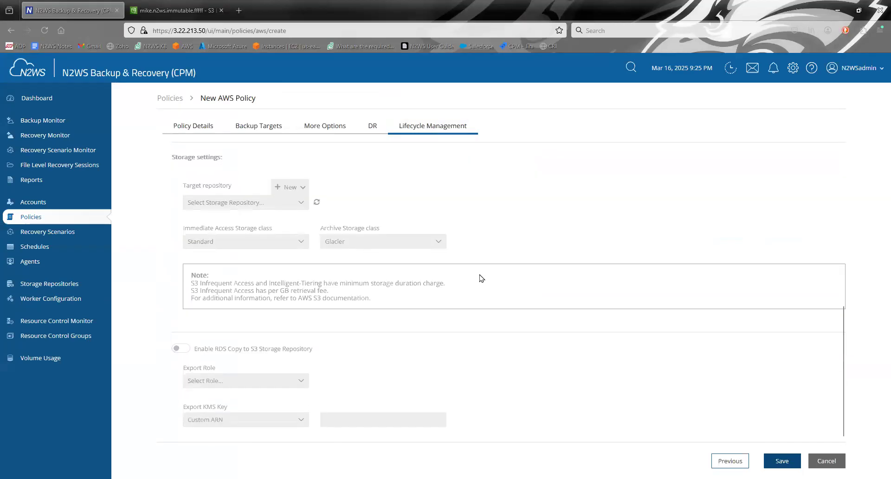
{"action": "scroll", "coordinate": [321, 316], "scroll_direction": "up", "scroll_amount": 8}
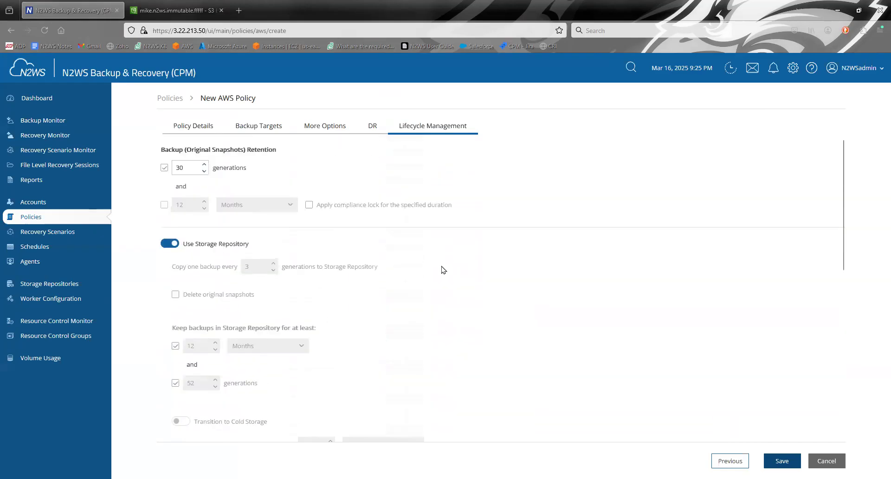
{"action": "scroll", "coordinate": [443, 269], "scroll_direction": "down", "scroll_amount": 5}
{"action": "scroll", "coordinate": [443, 270], "scroll_direction": "up", "scroll_amount": 5}
{"action": "scroll", "coordinate": [443, 269], "scroll_direction": "down", "scroll_amount": 5}
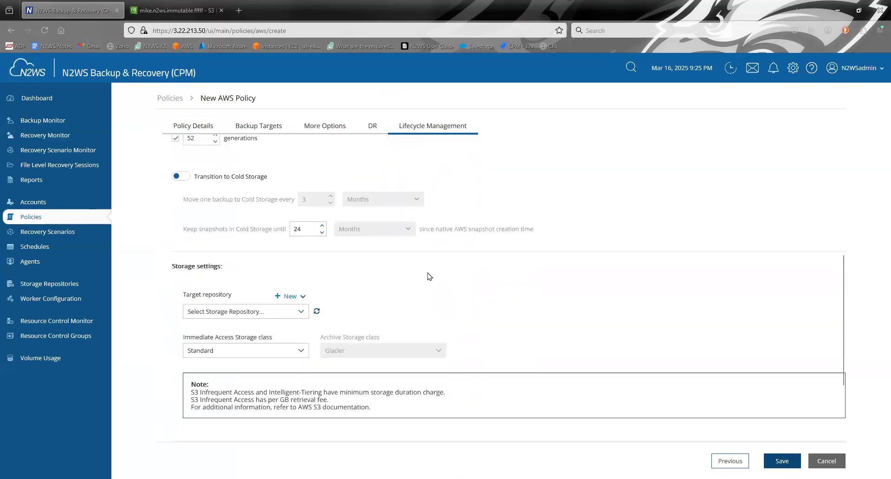
Step: Choose S3_Immutable_legalhold (AWS) as the policy's target repository, and discard the new policy
{"action": "left_click", "coordinate": [240, 313]}
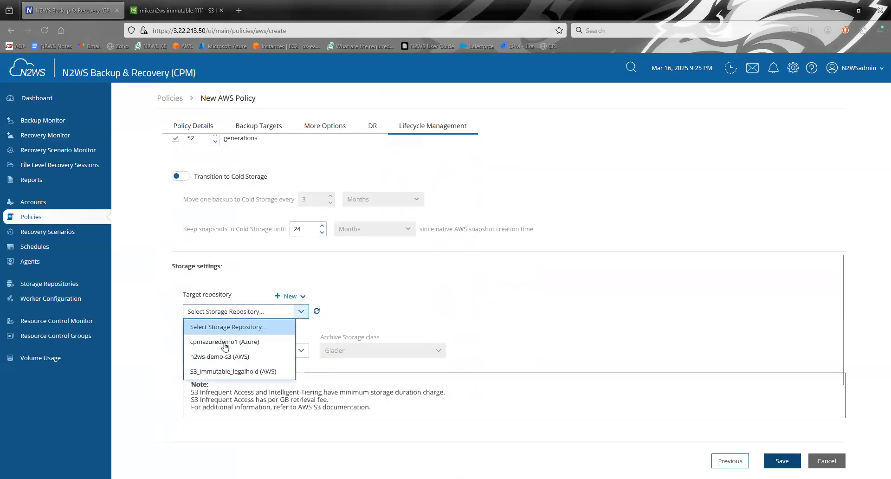
{"action": "scroll", "coordinate": [235, 351], "scroll_direction": "down", "scroll_amount": 1}
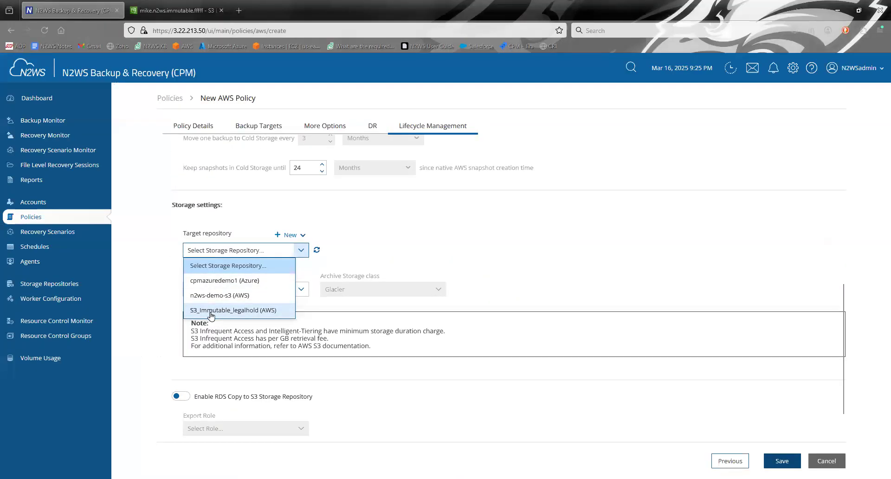
{"action": "left_click", "coordinate": [251, 310]}
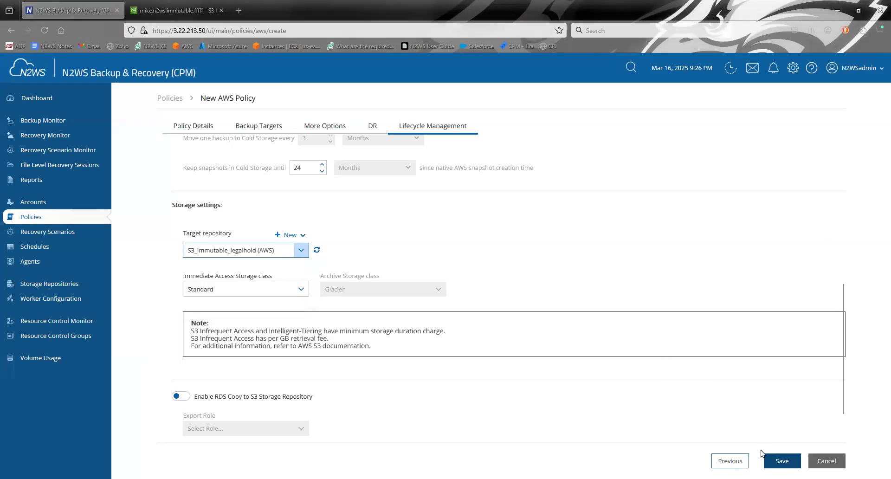
{"action": "left_click", "coordinate": [827, 461]}
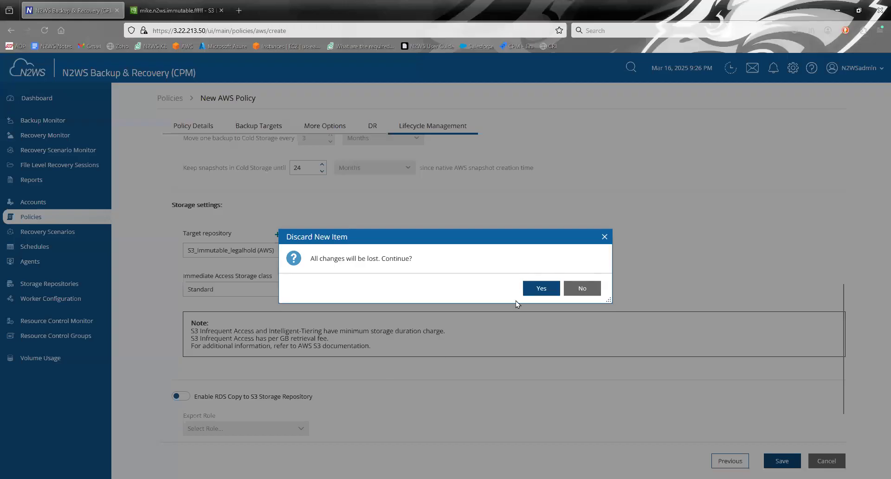
{"action": "left_click", "coordinate": [539, 288]}
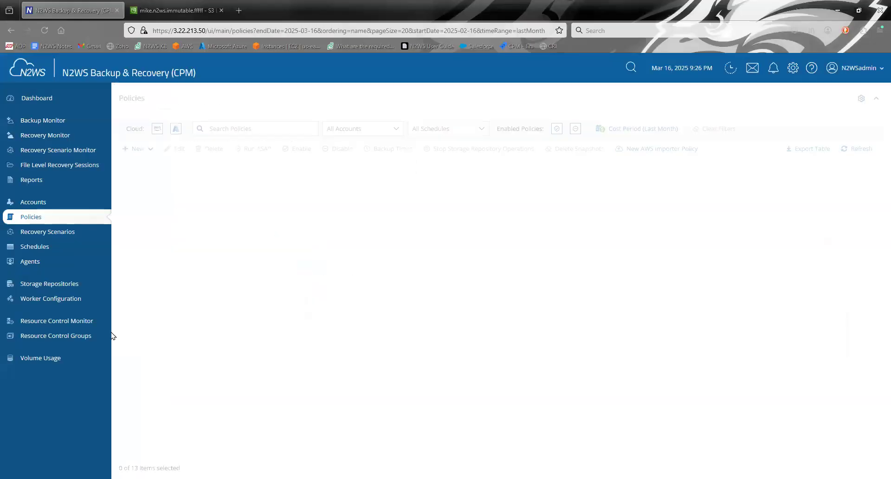
Step: Start another AWS S3 storage repository using the n2ws-demo-s3 bucket with immutable backups enabled
{"action": "left_click", "coordinate": [41, 284]}
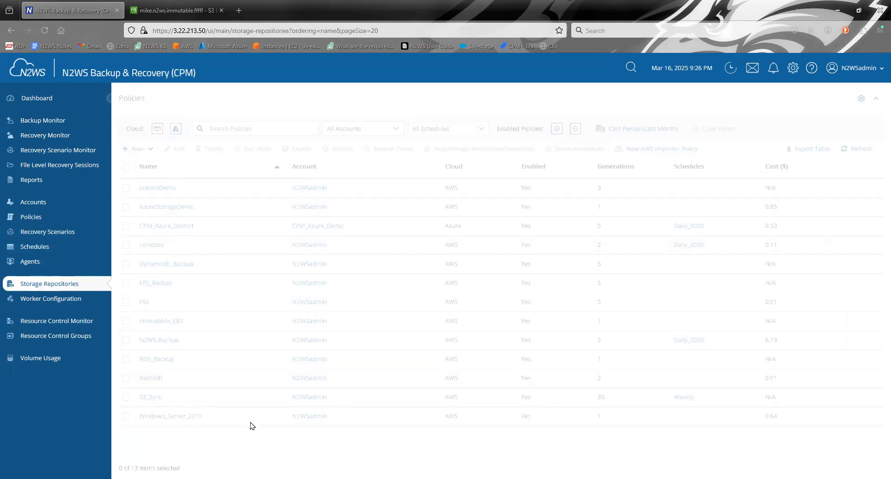
{"action": "left_click", "coordinate": [139, 147]}
{"action": "left_click", "coordinate": [149, 162]}
{"action": "left_click", "coordinate": [296, 141]}
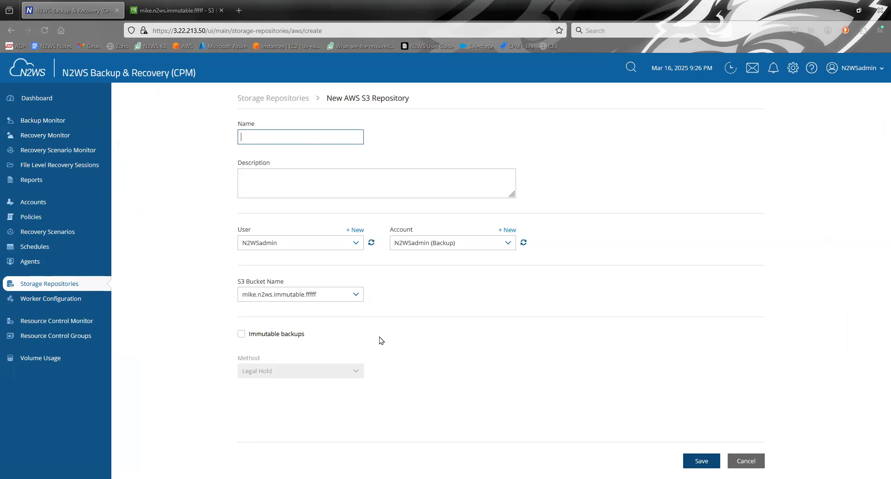
{"action": "left_click", "coordinate": [348, 292]}
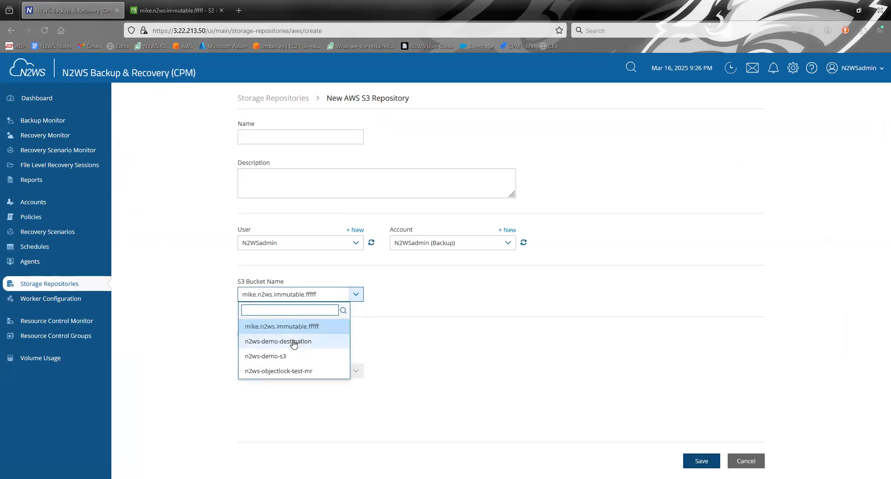
{"action": "left_click", "coordinate": [271, 357]}
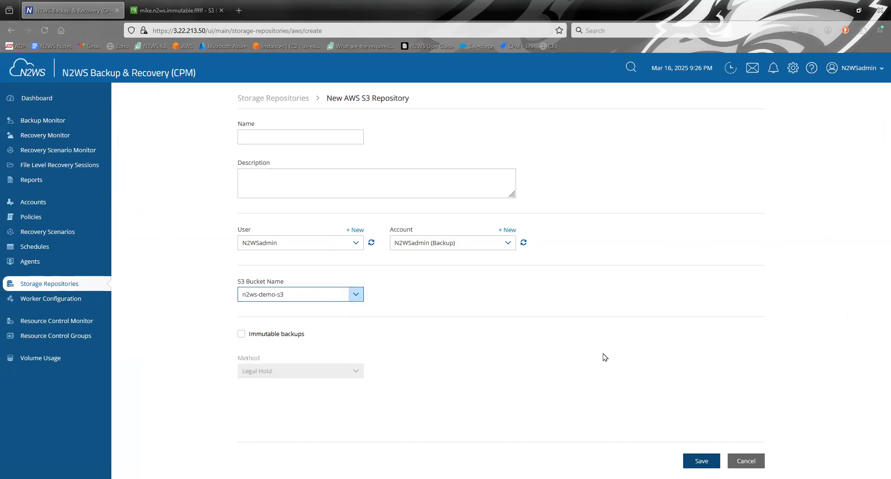
{"action": "left_click", "coordinate": [242, 334]}
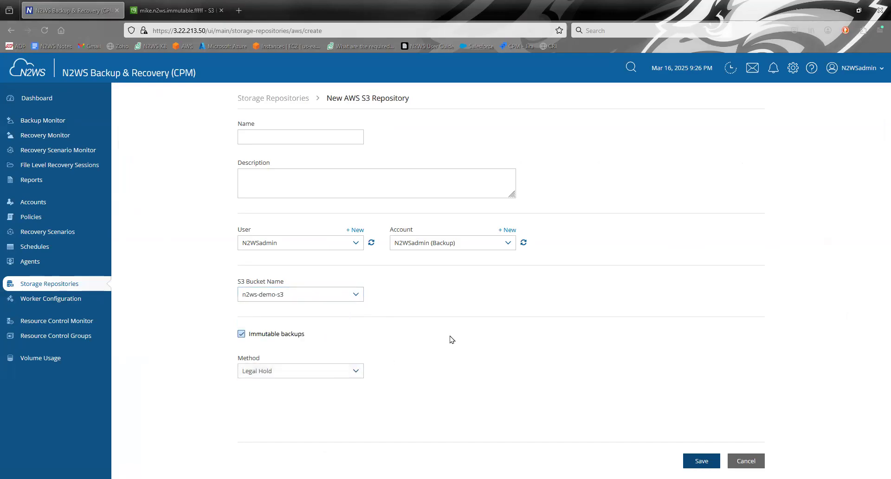
Step: Enter "name" as the repository's name and try to save the immutable repository
{"action": "left_click", "coordinate": [702, 461]}
{"action": "left_click", "coordinate": [290, 142]}
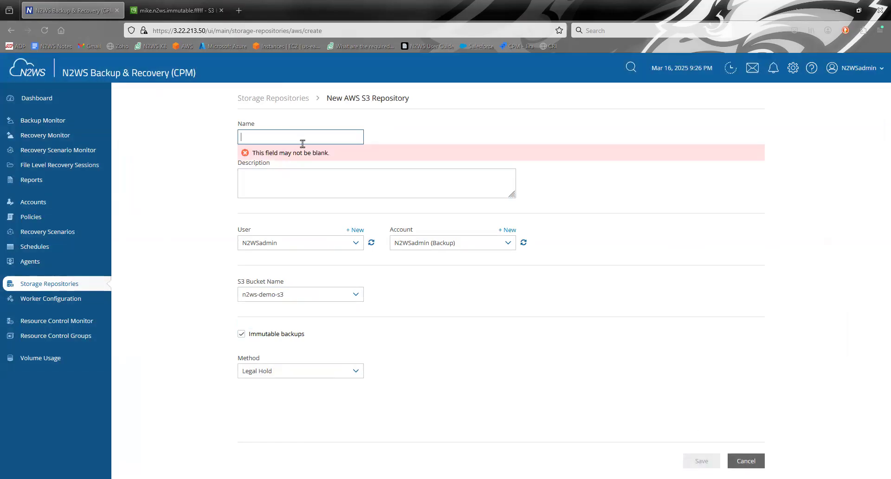
{"action": "type", "text": "name"}
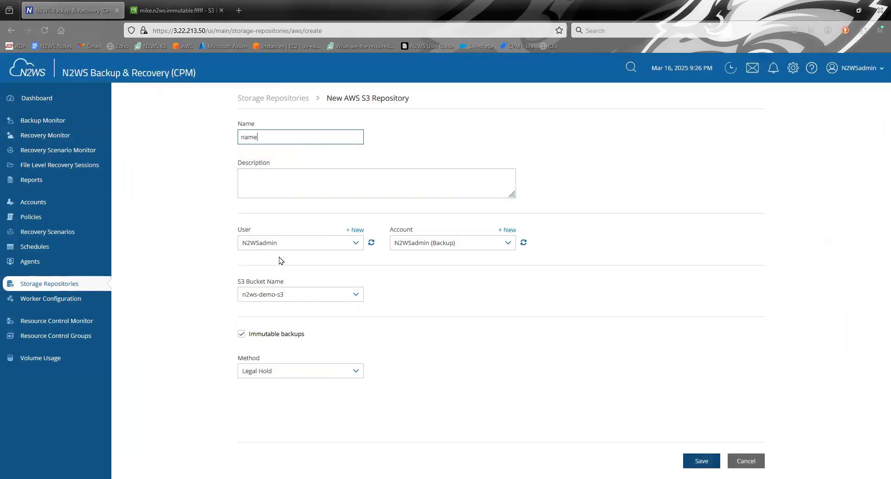
{"action": "left_click", "coordinate": [701, 461]}
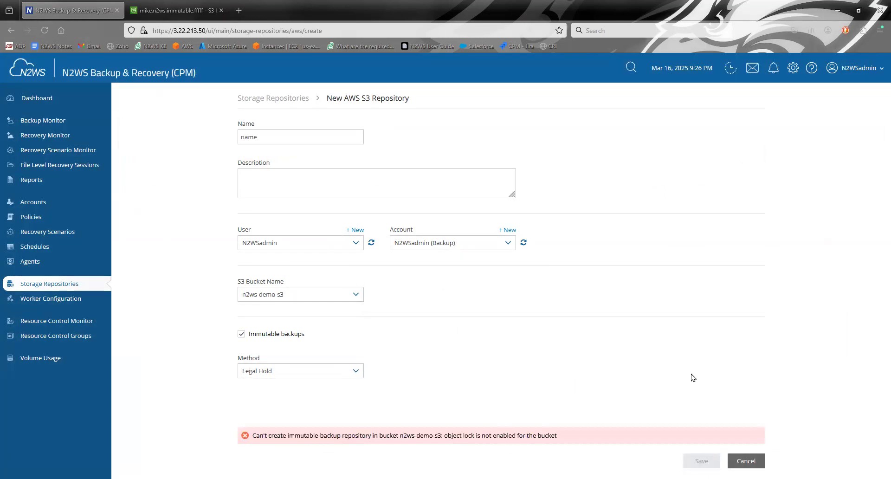
Step: Examine the error message about the n2ws-demo-s3 bucket and discard the new repository
{"action": "left_click_drag", "start_coordinate": [270, 438], "coordinate": [565, 442]}
{"action": "left_click", "coordinate": [570, 443]}
{"action": "left_click_drag", "start_coordinate": [276, 435], "coordinate": [513, 436]}
{"action": "left_click", "coordinate": [636, 404]}
{"action": "left_click", "coordinate": [745, 461]}
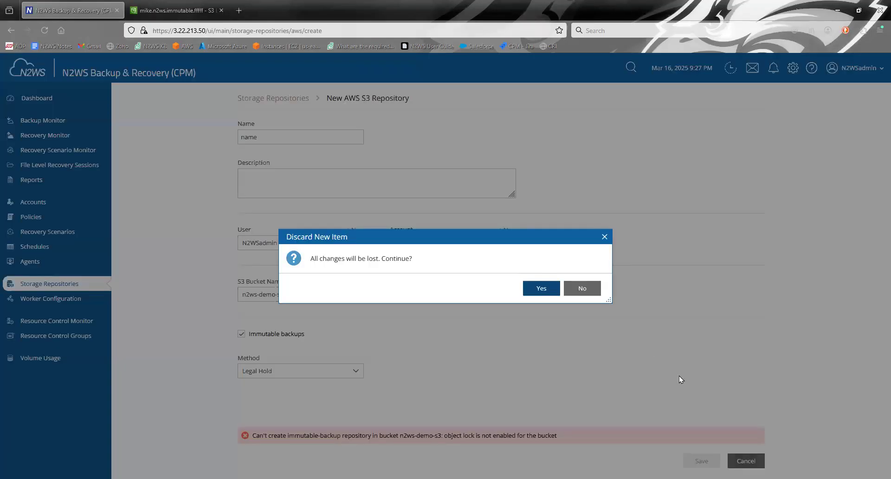
{"action": "left_click", "coordinate": [541, 288]}
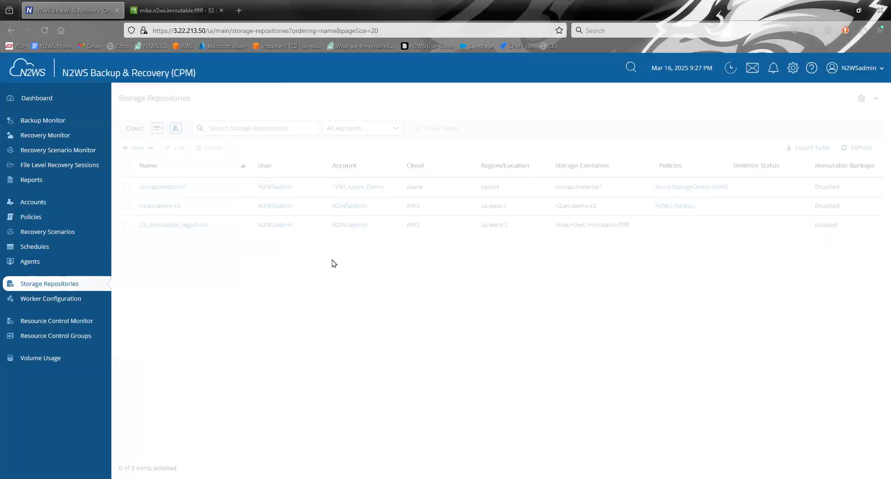